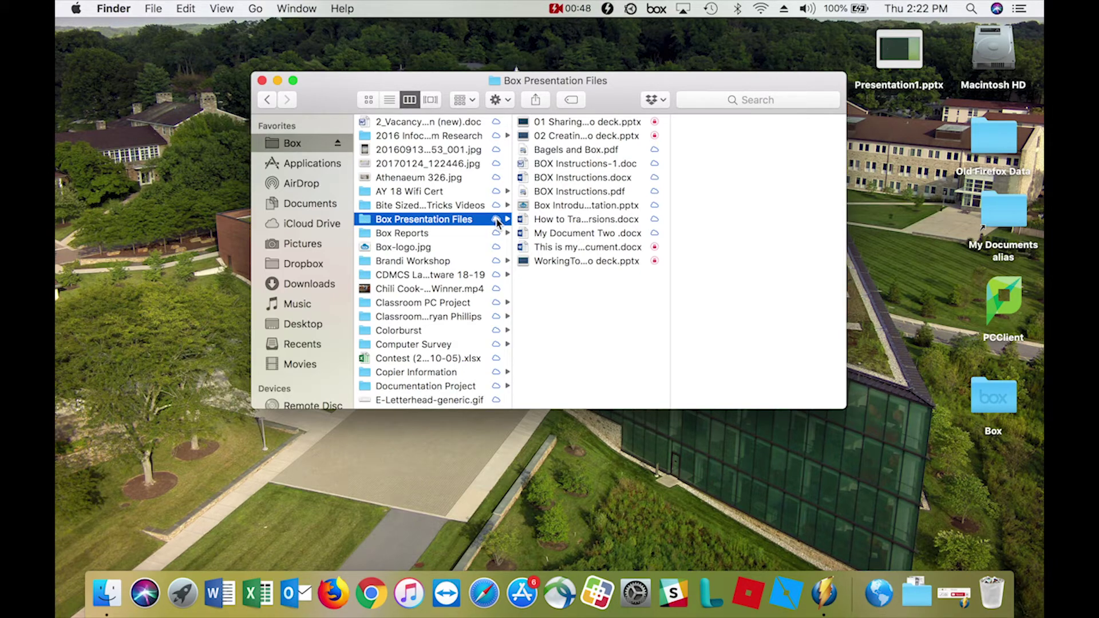
Set the Box Presentation Files folder to Make Available Offline from its Box context menu
mouse_move(497, 222)
right_click(367, 222)
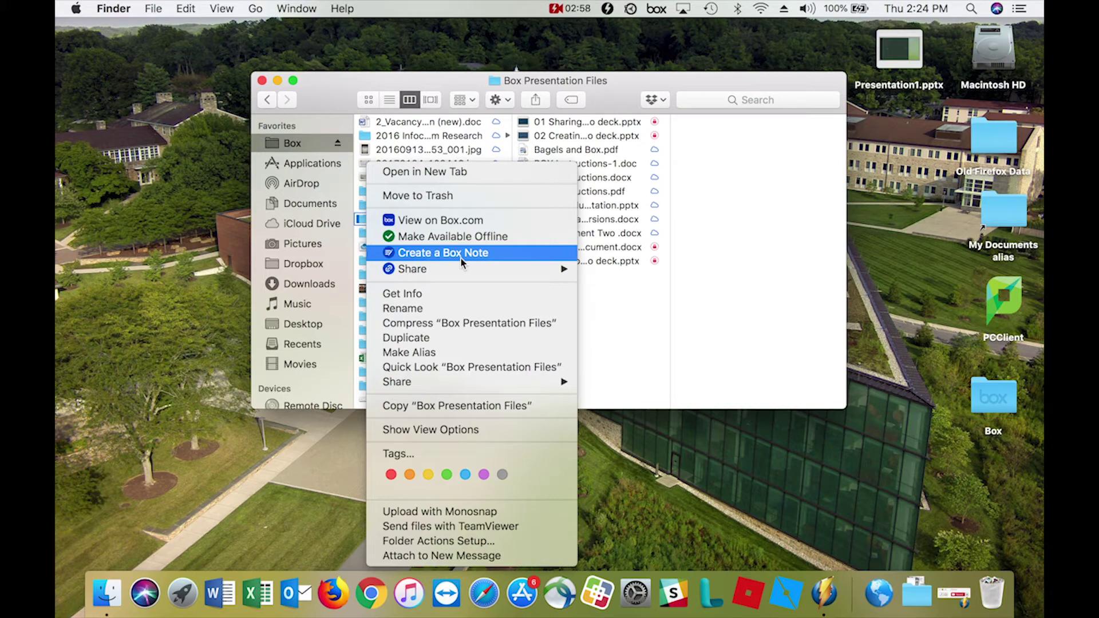
mouse_move(459, 278)
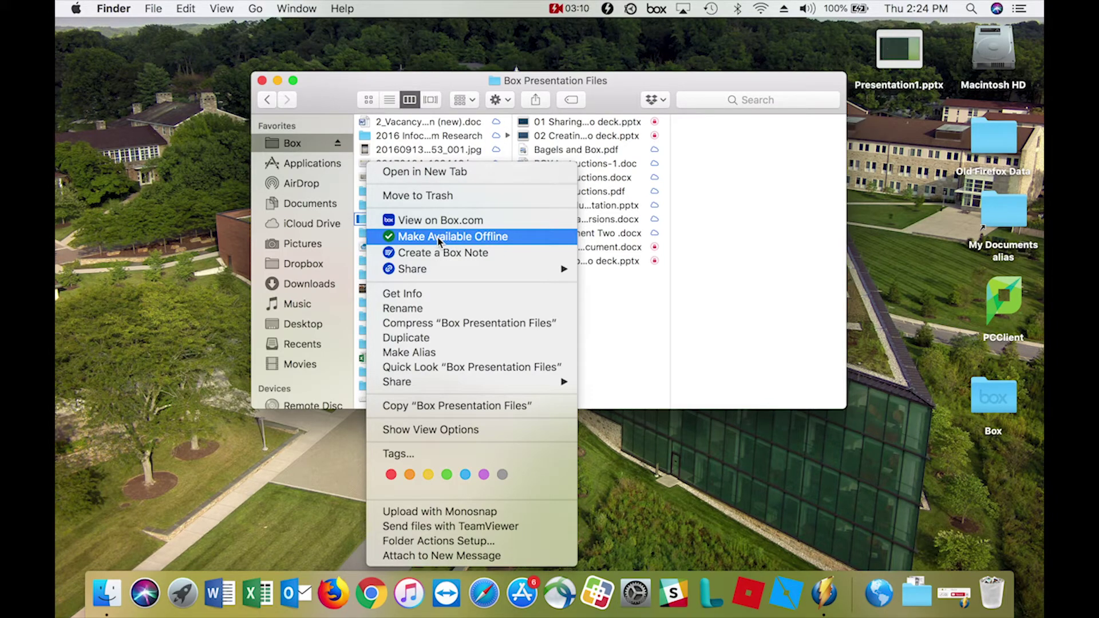
click(437, 237)
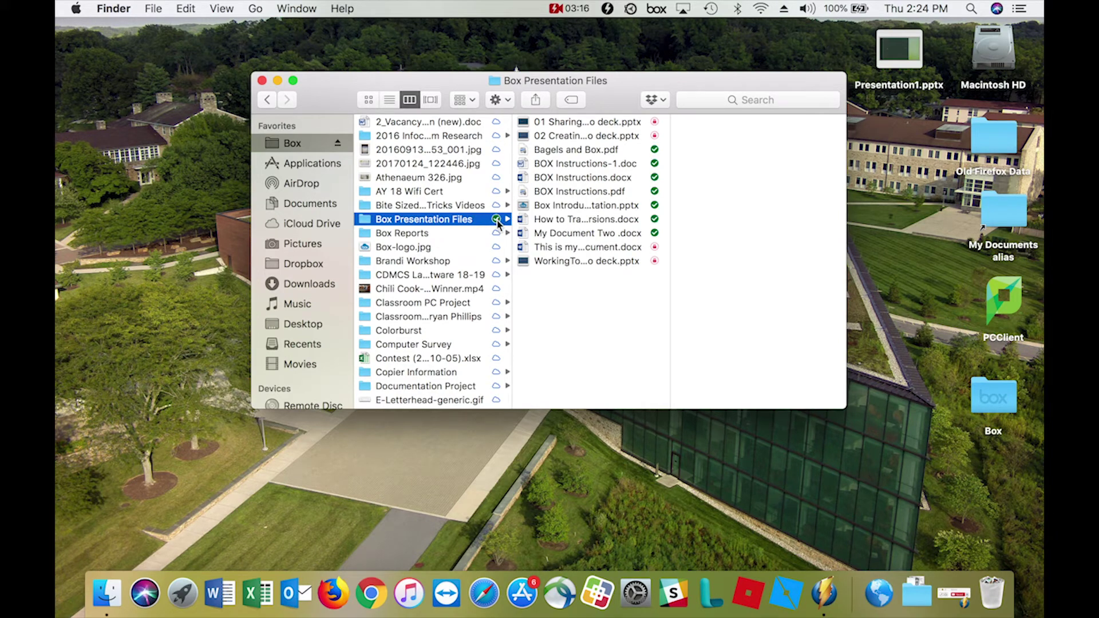
Switch Box Presentation Files back to online-only and select My Document Two .docx
mouse_move(498, 224)
mouse_move(661, 152)
mouse_move(657, 252)
right_click(365, 228)
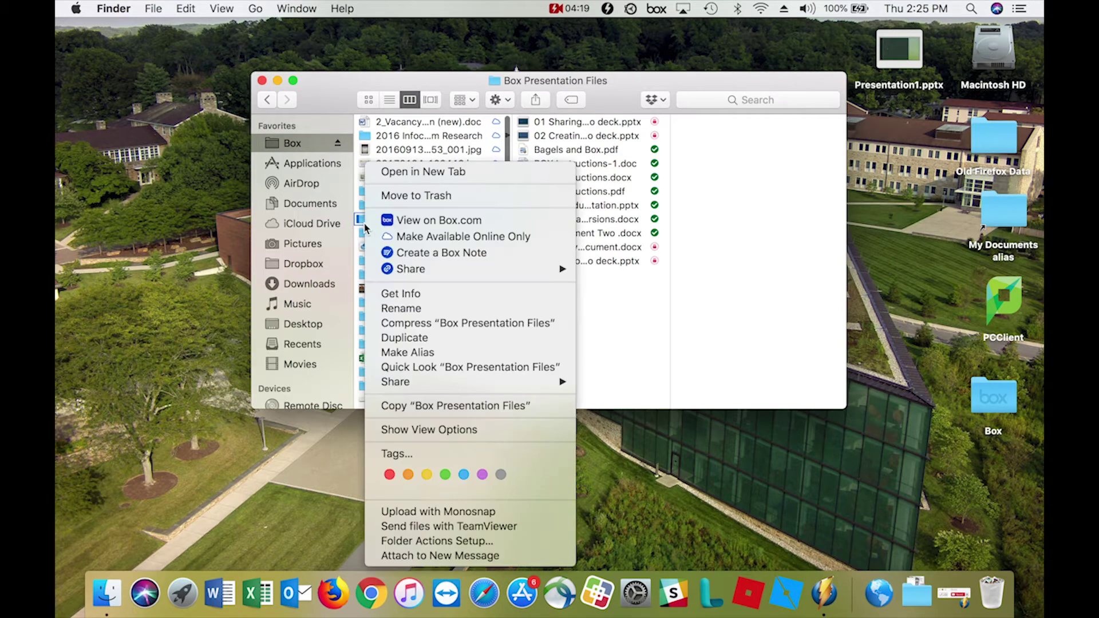
click(409, 237)
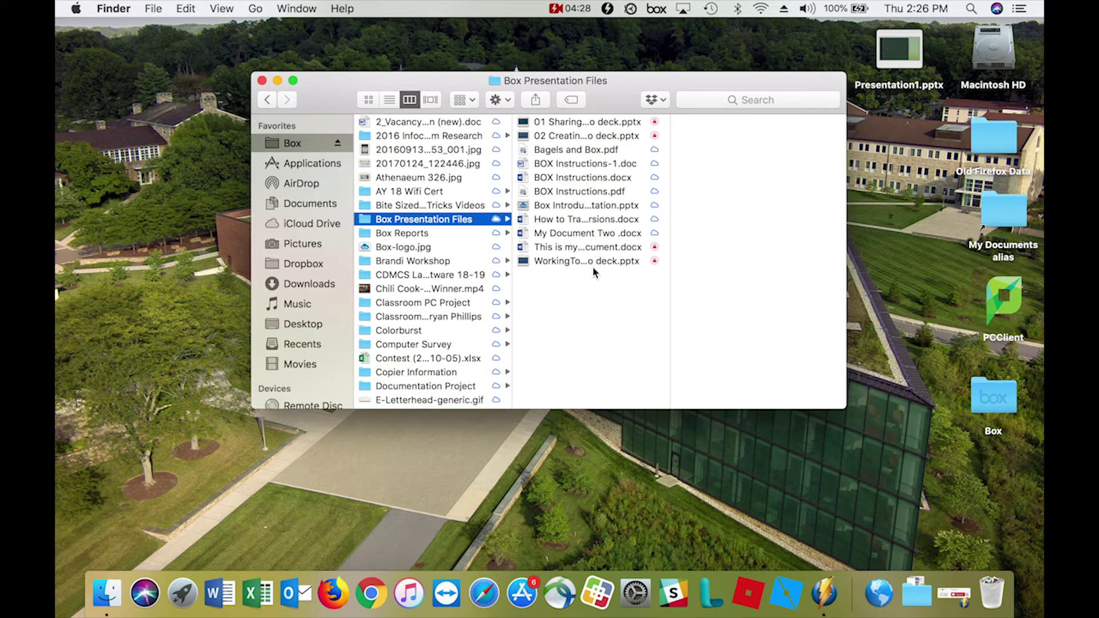
click(574, 235)
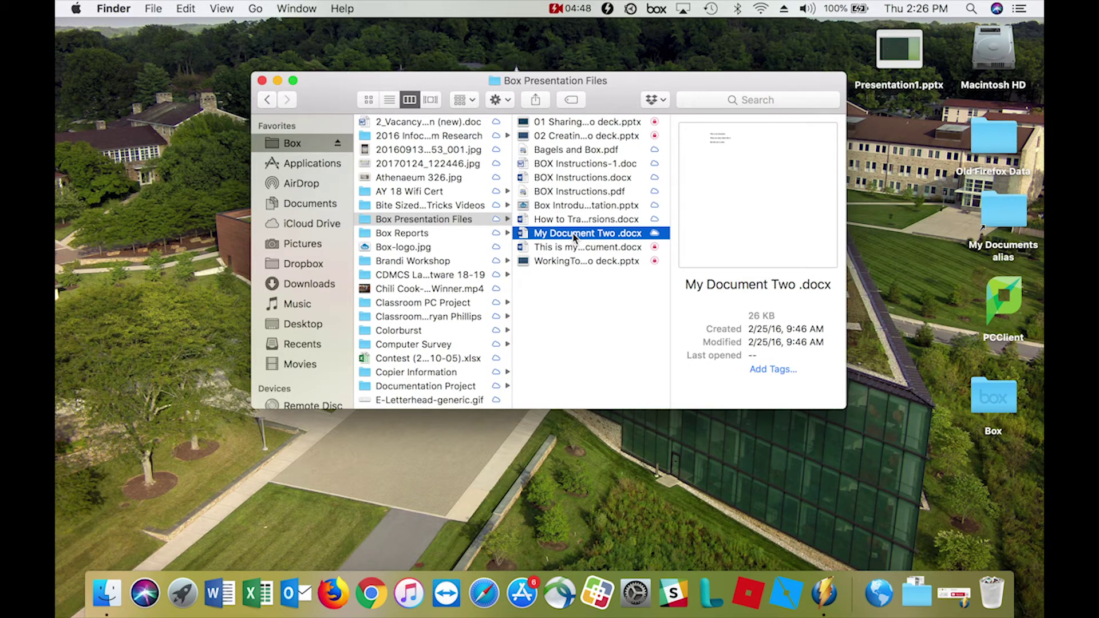
Lock My Document Two .docx on Box
click(574, 235)
right_click(528, 237)
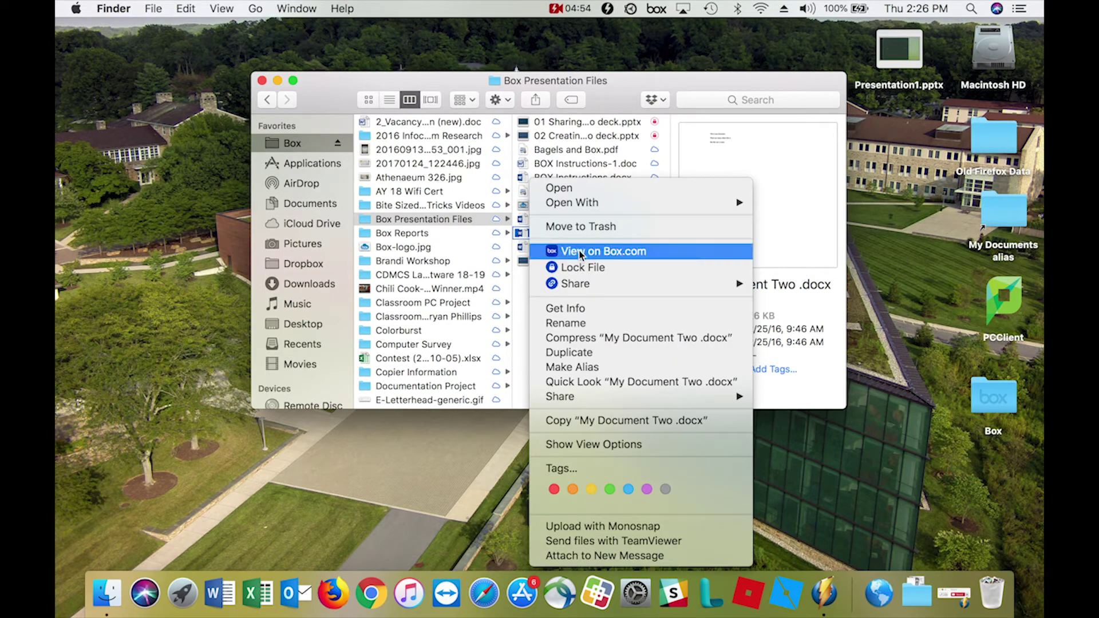
click(578, 267)
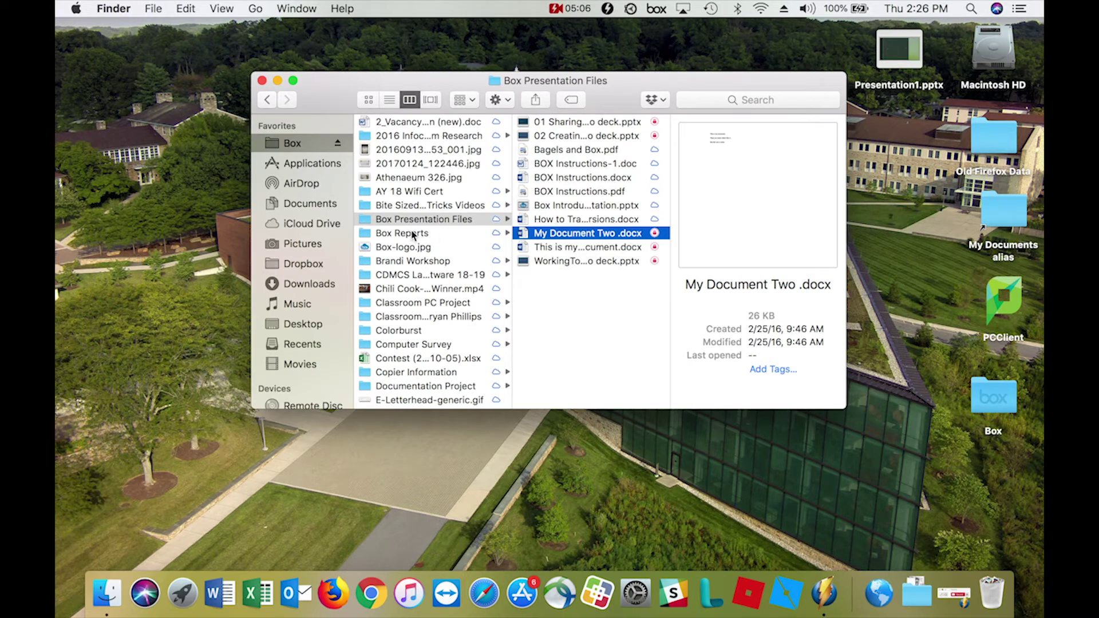
right_click(368, 221)
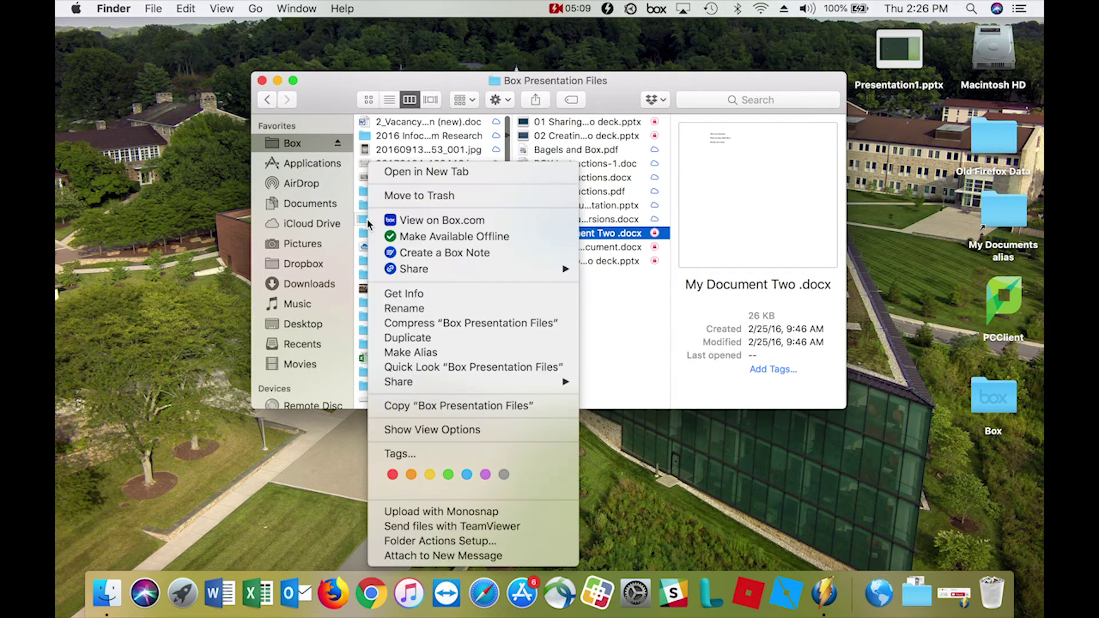
Make the folder available offline, then check the Box actions for My Document Two .docx and BOX Instructions.pdf
click(412, 237)
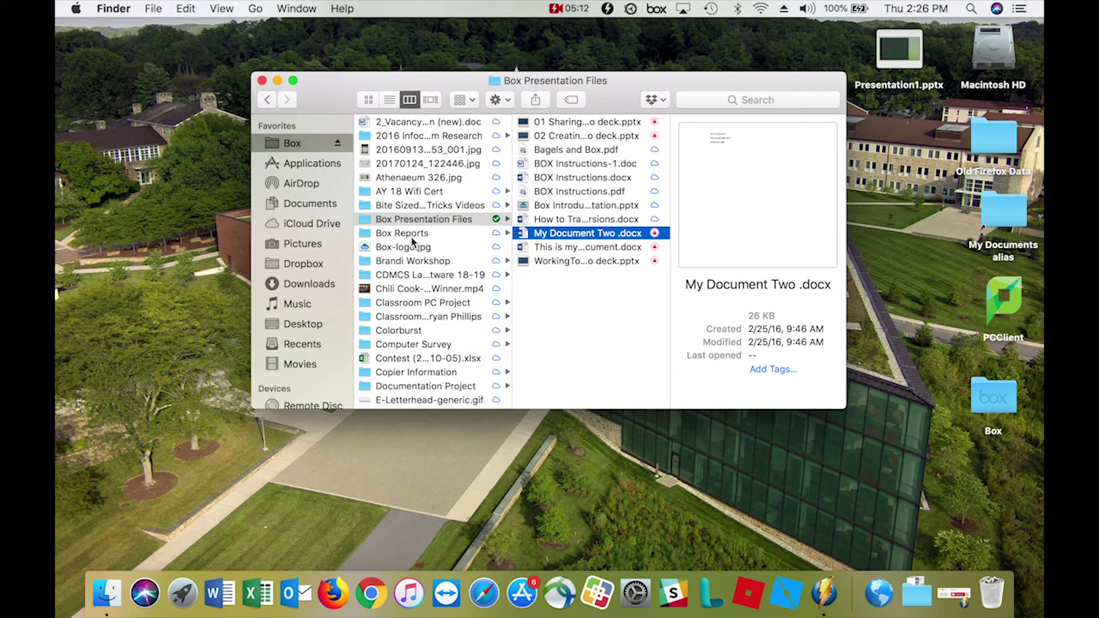
right_click(523, 232)
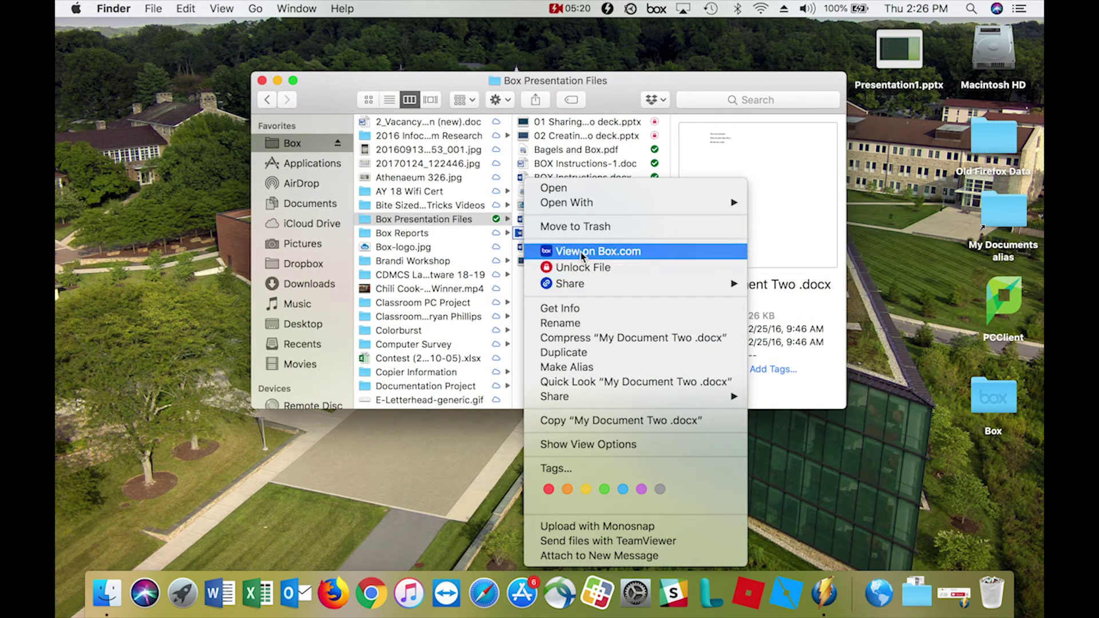
mouse_move(582, 286)
click(624, 104)
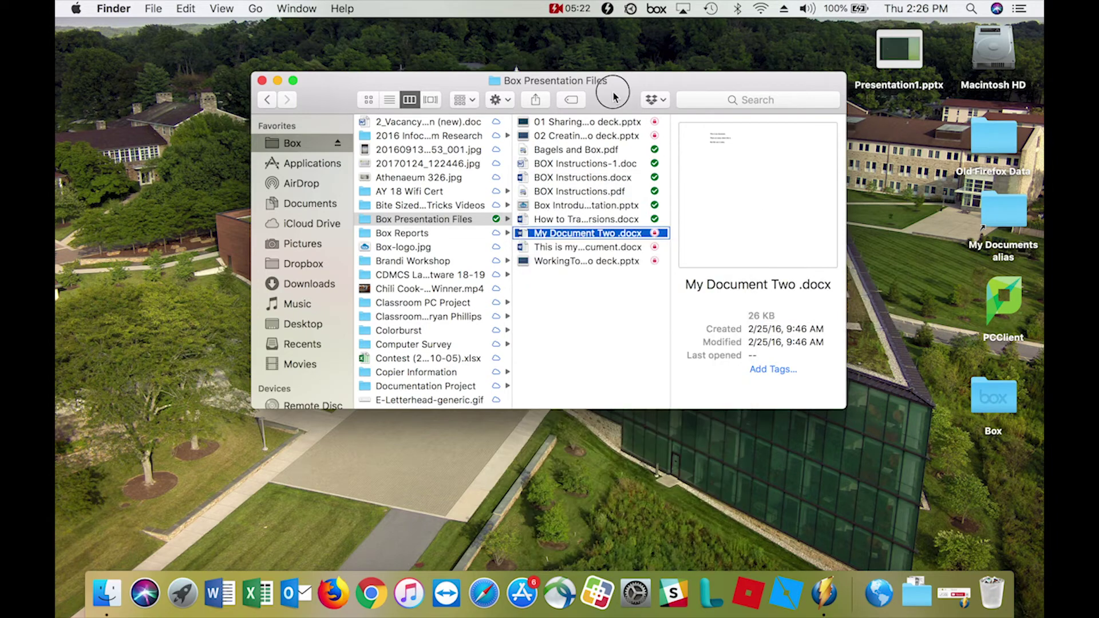
click(536, 193)
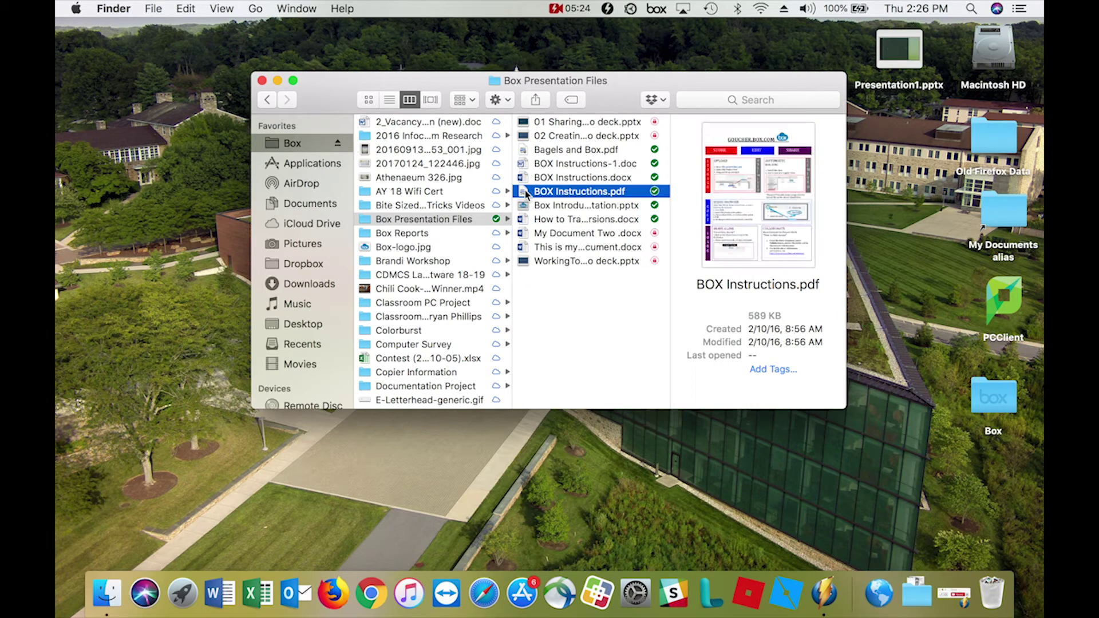
right_click(525, 192)
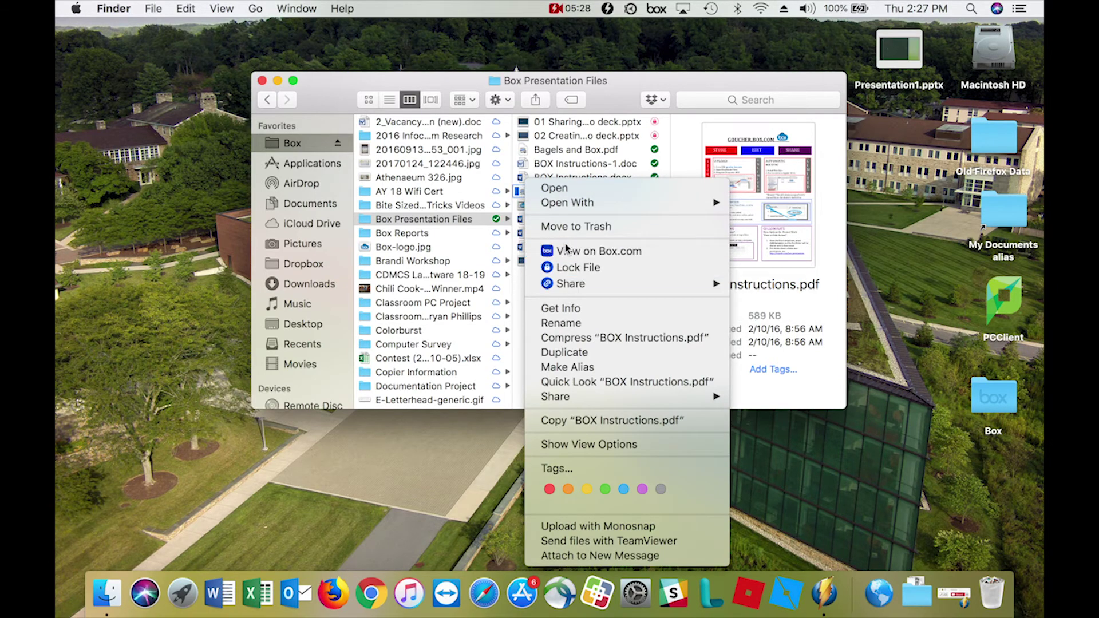
key(Escape)
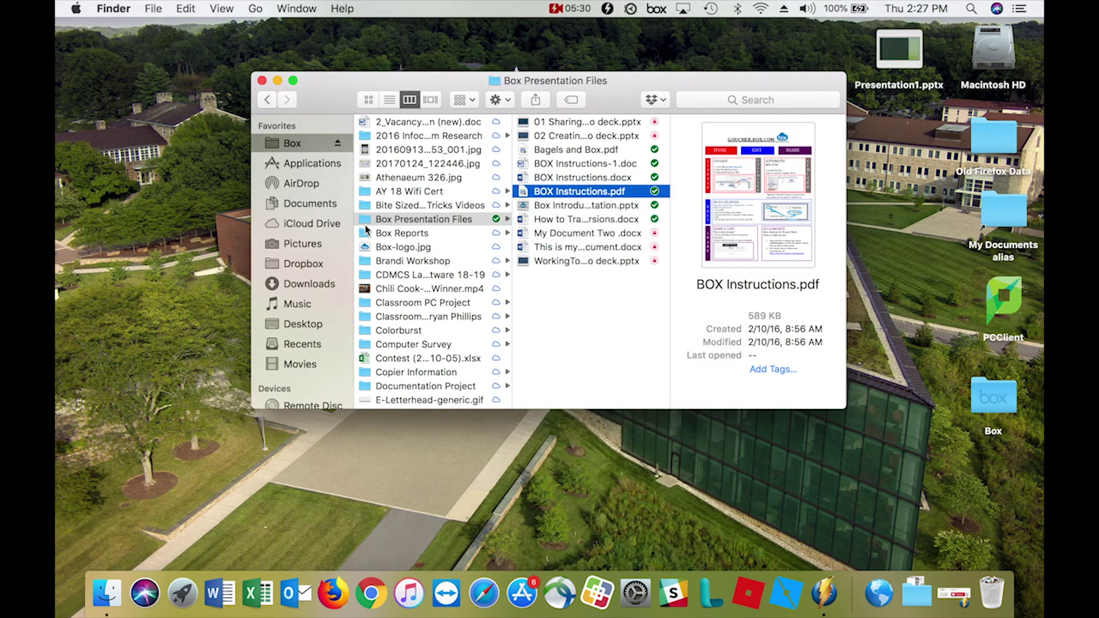
Reapply offline availability to Box Presentation Files and preview Bagels and Box and How to Track Your Files
click(370, 222)
right_click(369, 222)
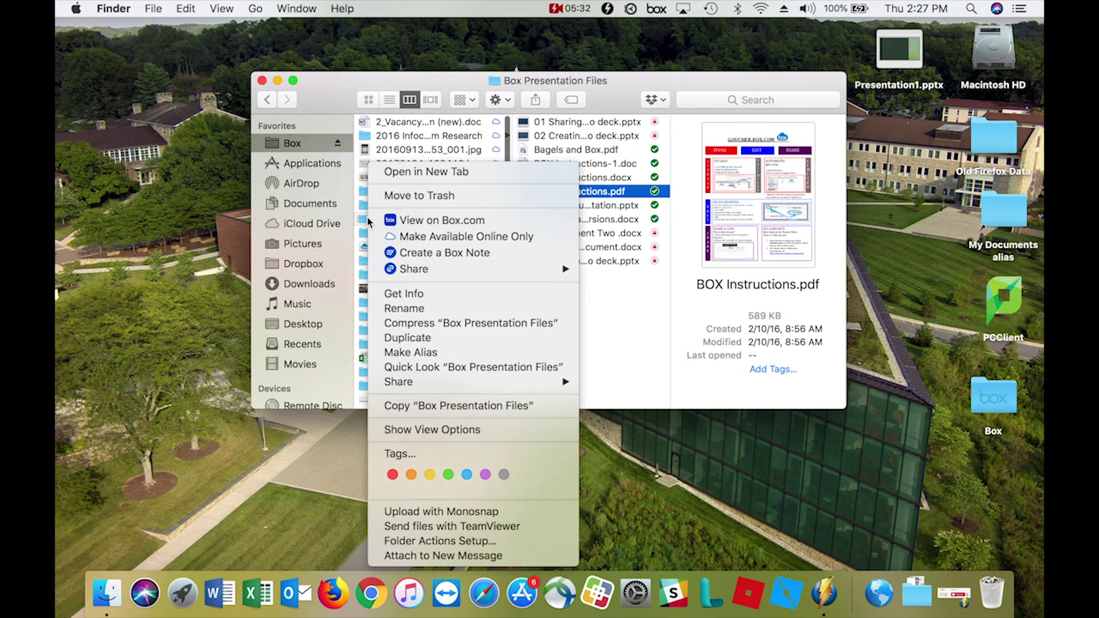
click(437, 239)
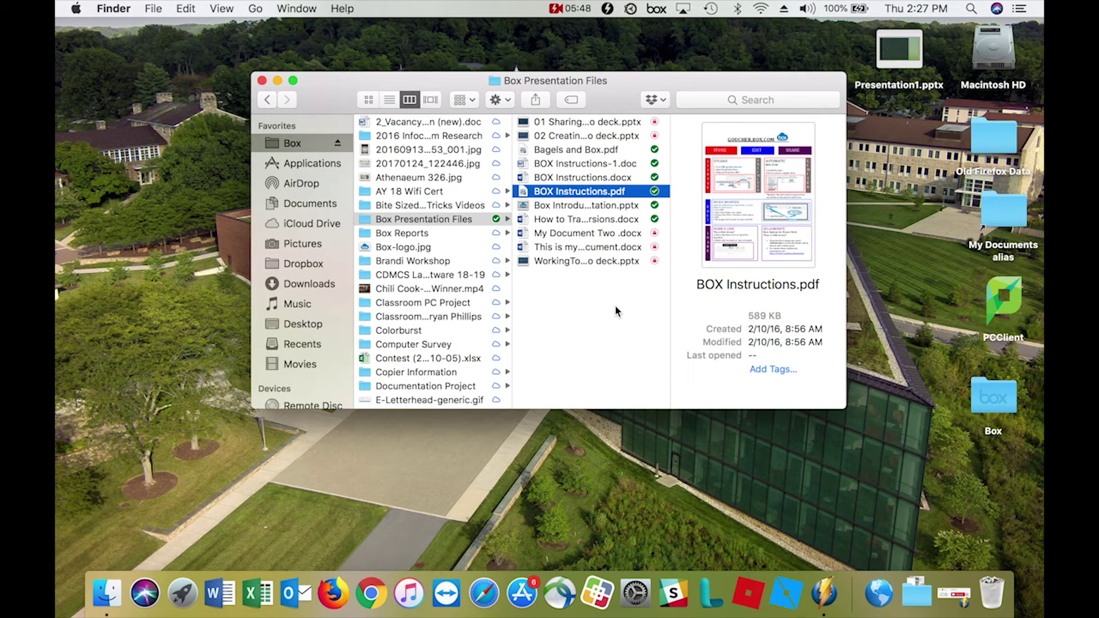
click(656, 151)
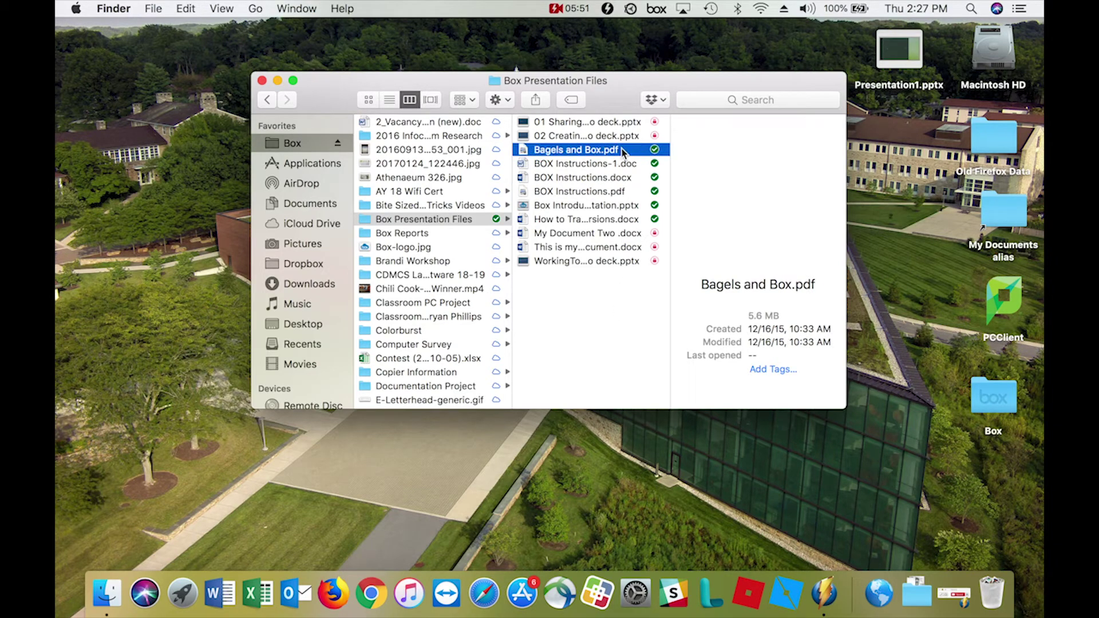
click(593, 221)
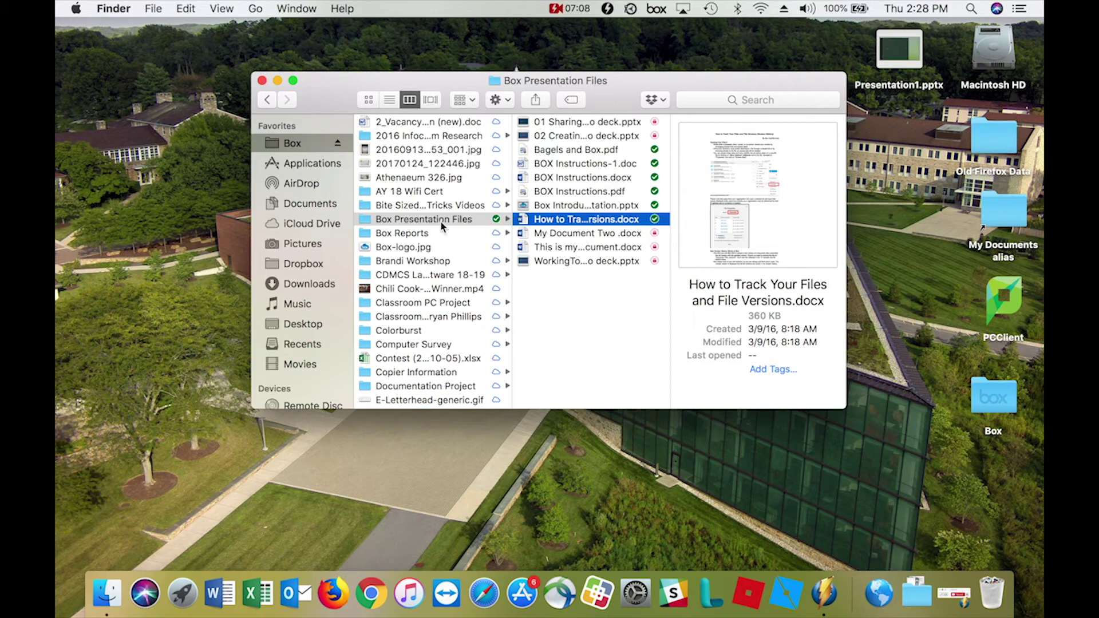
right_click(368, 223)
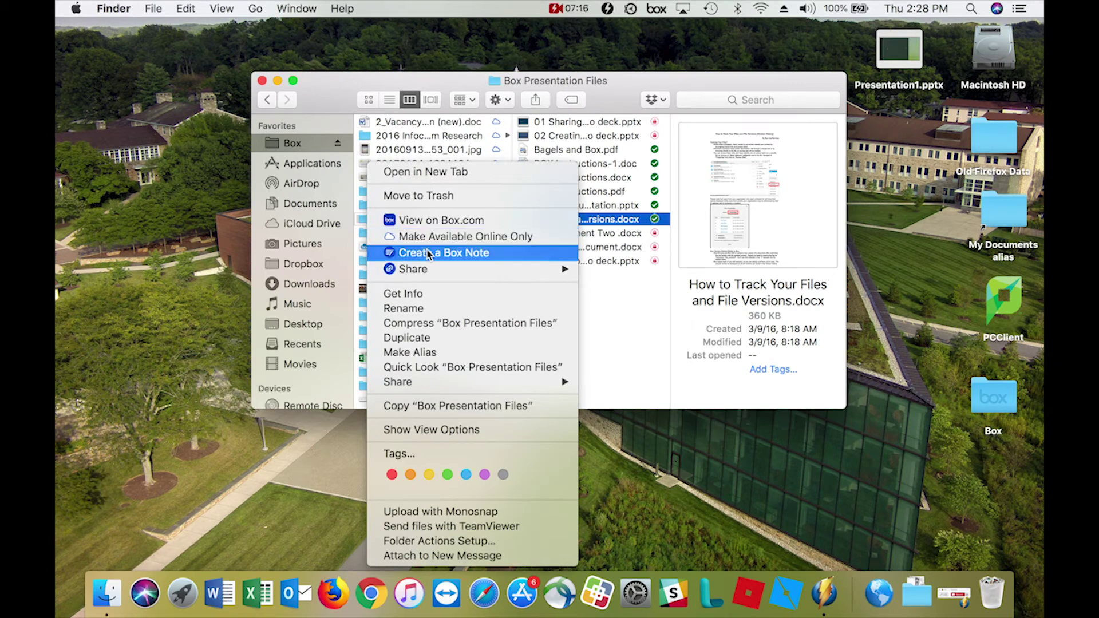
Copy the shared Box link for Box Presentation Files from the Share submenu
mouse_move(425, 274)
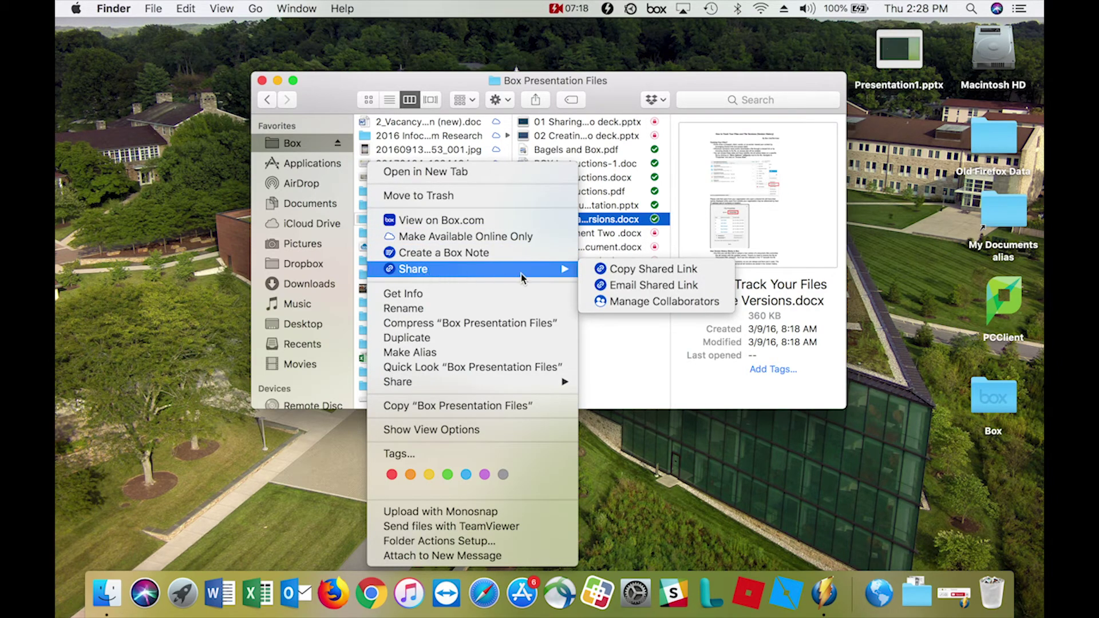
click(624, 271)
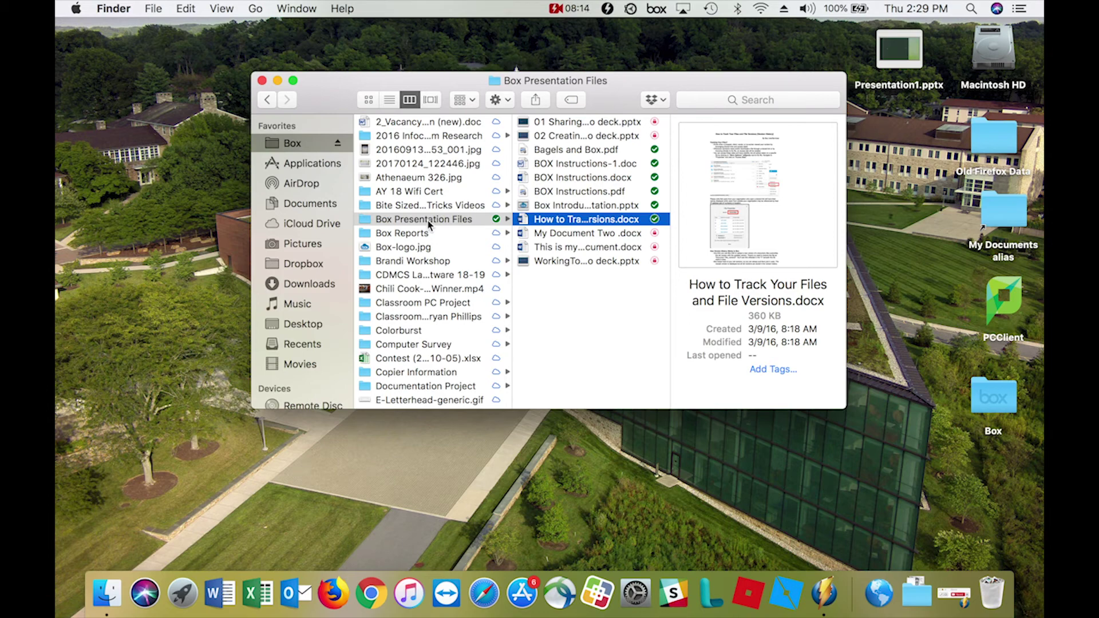
right_click(369, 225)
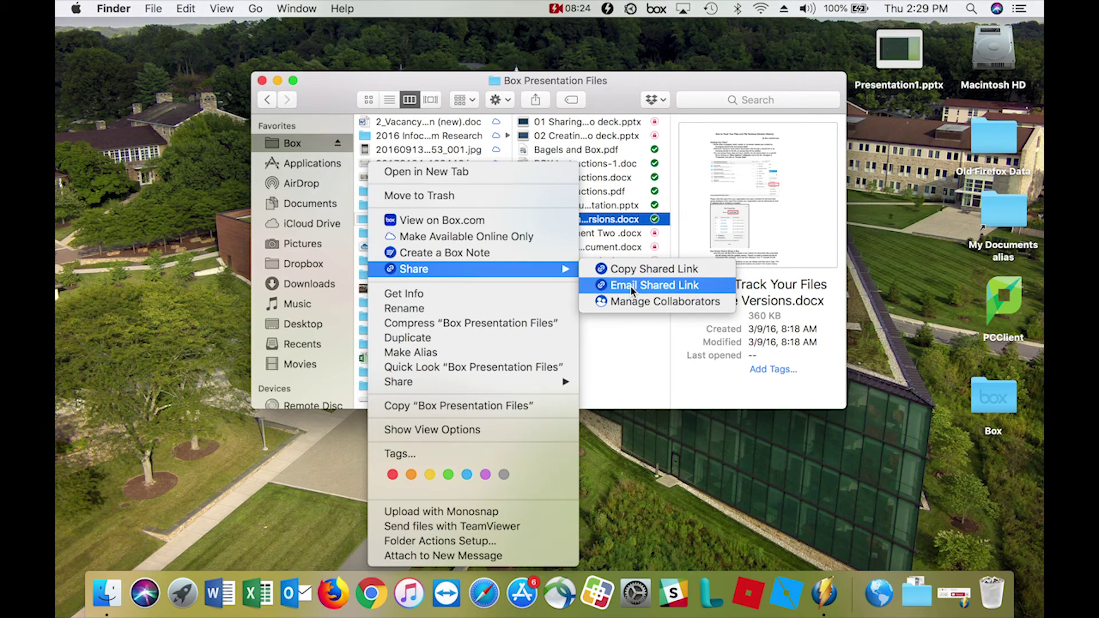
Email the folder's shared Box link, creating a new Outlook draft
click(631, 286)
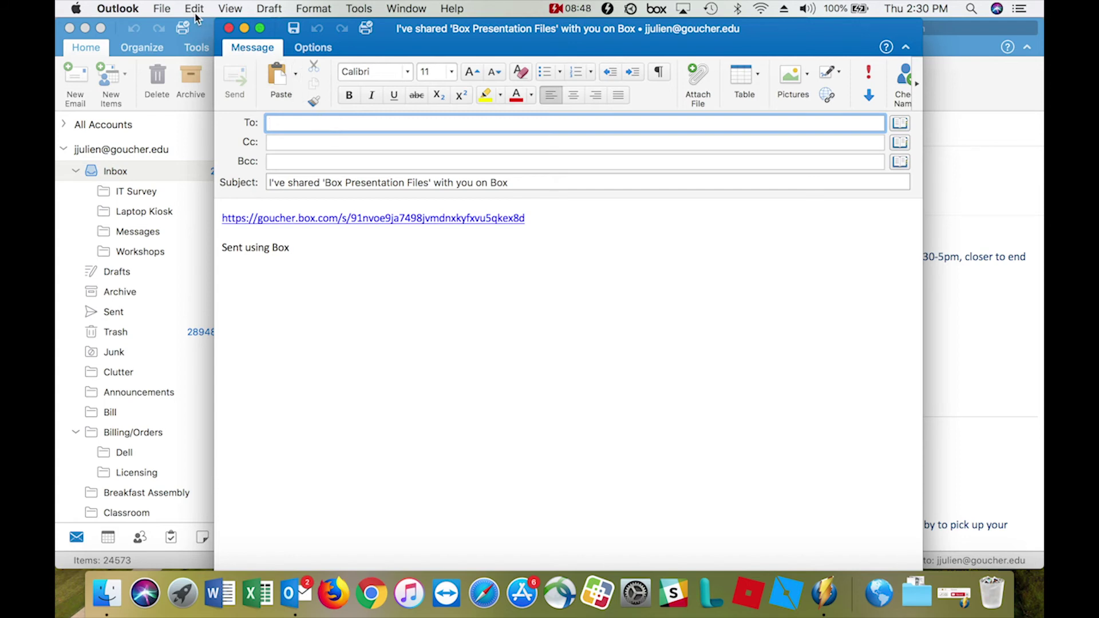
Quit Outlook, closing the unsent Box-link draft
click(120, 10)
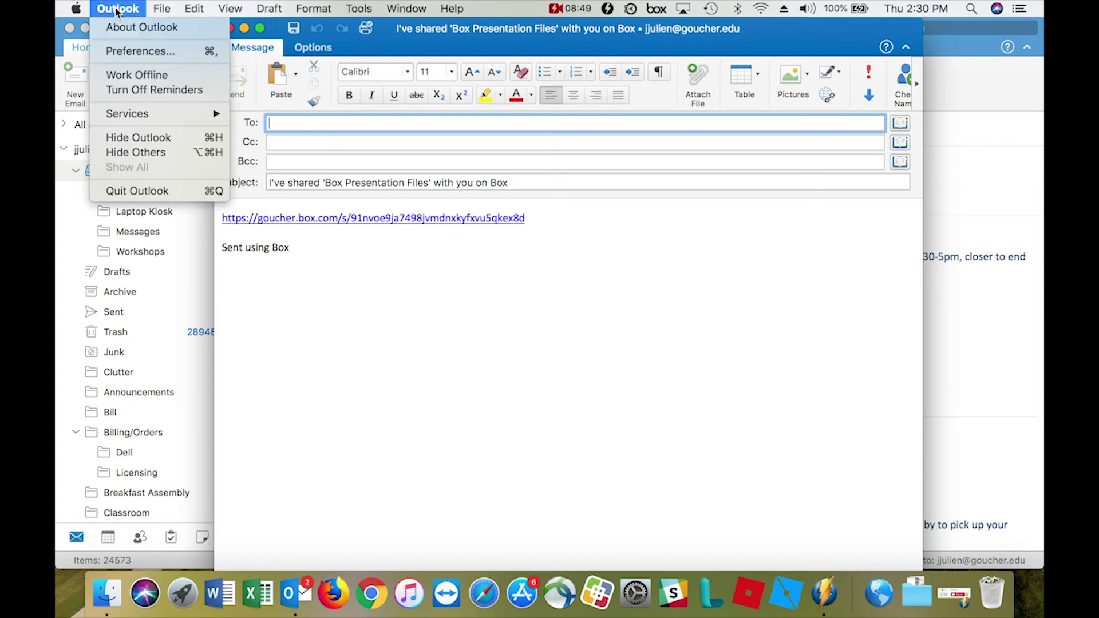
click(123, 190)
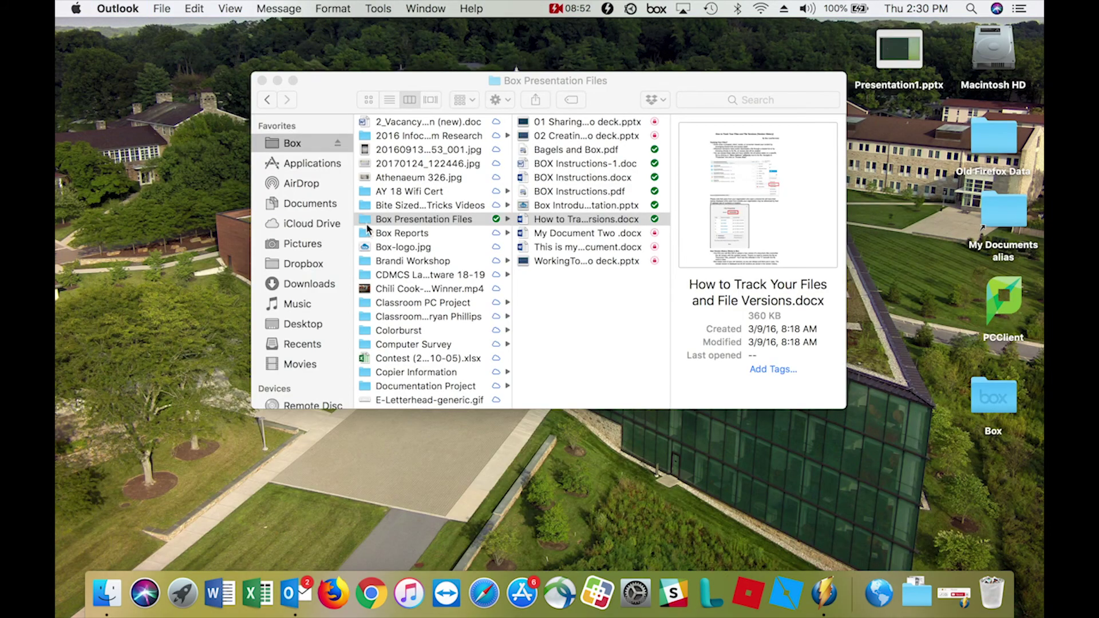
Choose Manage Collaborators for Box Presentation Files from its Share submenu
click(368, 219)
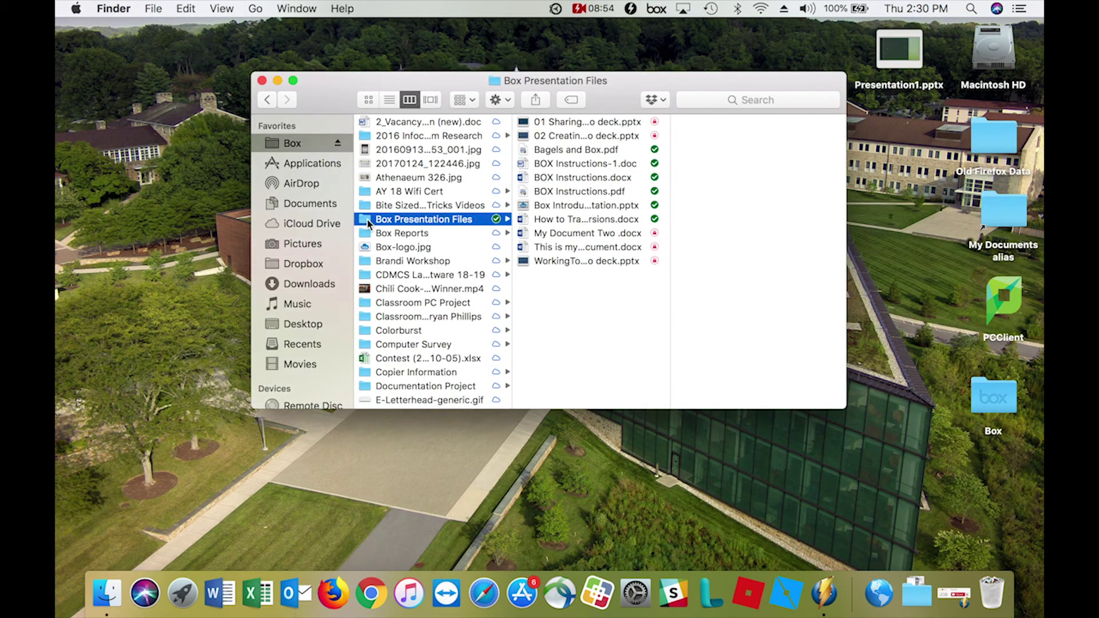
right_click(367, 221)
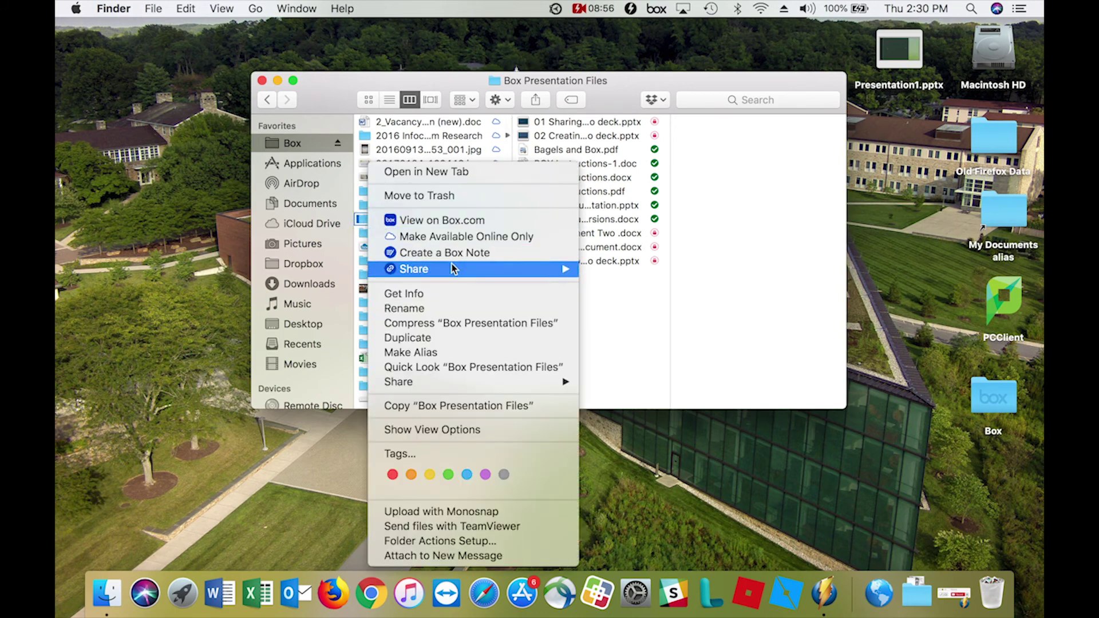
mouse_move(452, 268)
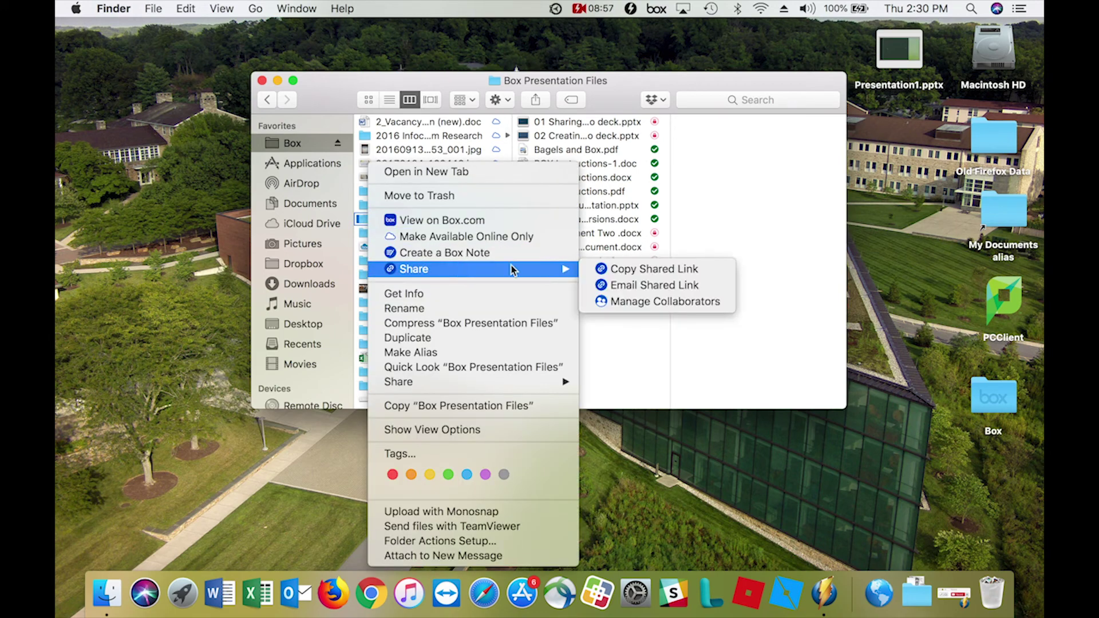
click(645, 302)
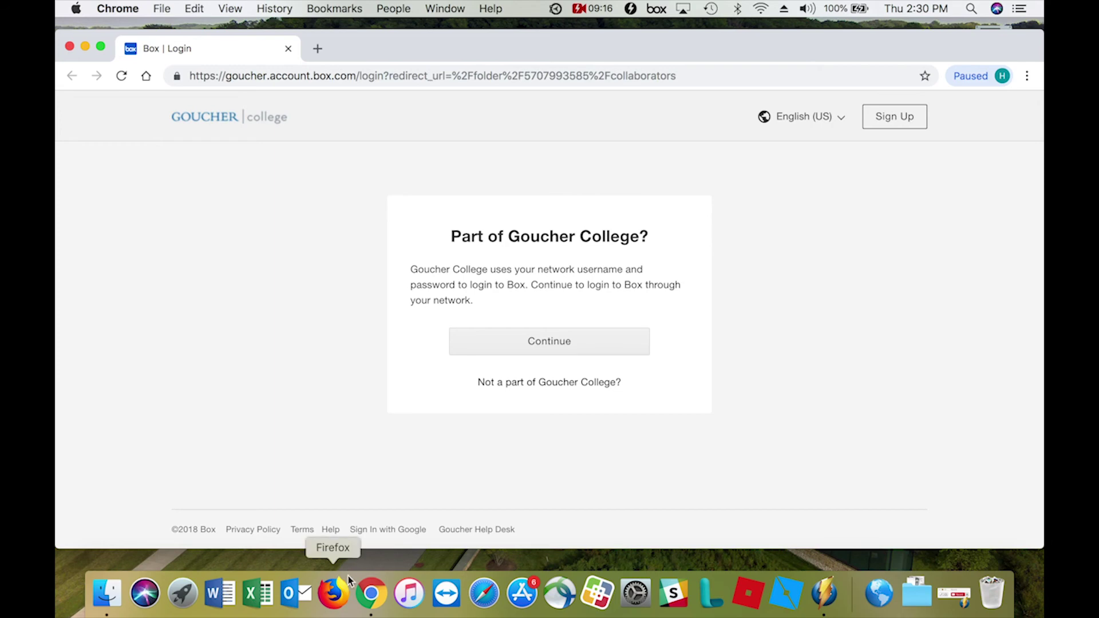
Quit Google Chrome, closing the Box sign-in page
click(131, 14)
click(134, 207)
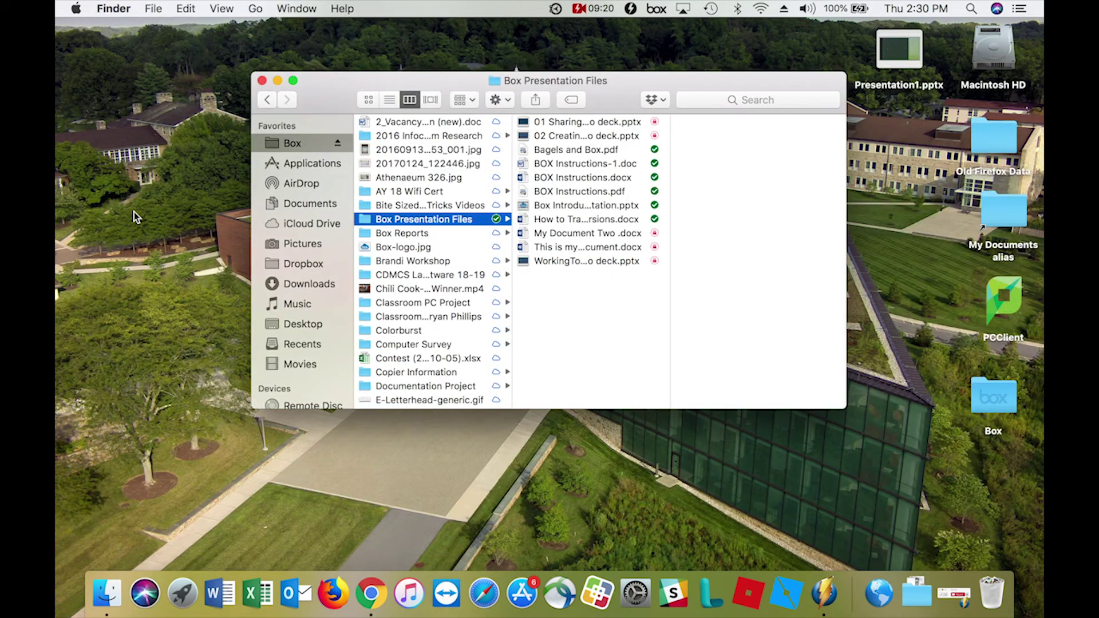